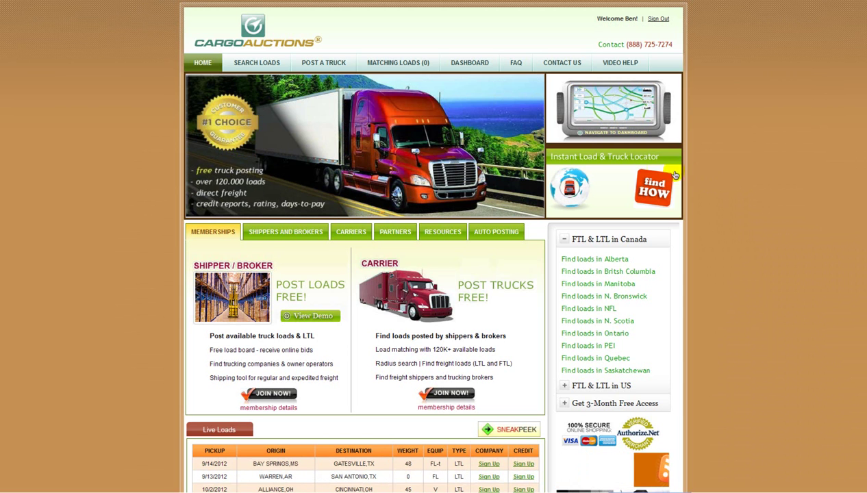
# Begin a new truck posting with its starting point set to Oak Brook, Illinois, United States.
pyautogui.click(334, 65)
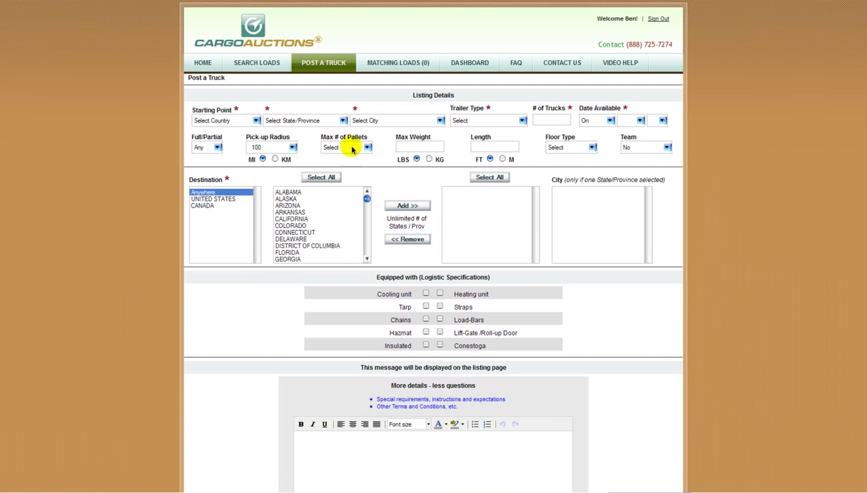
pyautogui.click(244, 121)
pyautogui.click(233, 137)
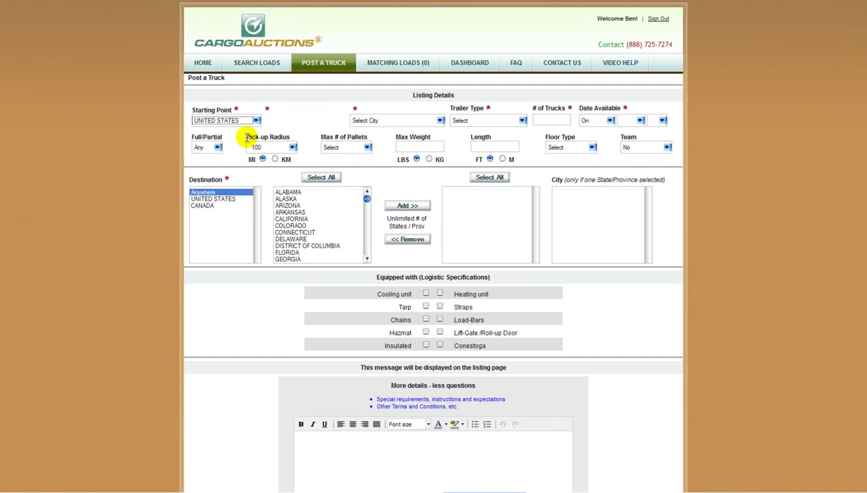
pyautogui.click(303, 120)
pyautogui.write('il')
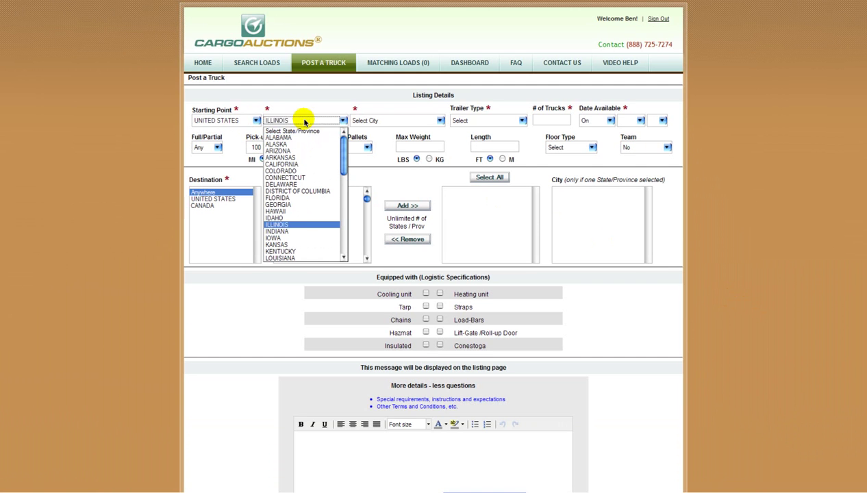
pyautogui.press('Return')
pyautogui.write('oak')
pyautogui.press('Tab')
# Set the trailer type to Van (V) and the number of trucks to 1.
pyautogui.write('v')
pyautogui.press('Tab')
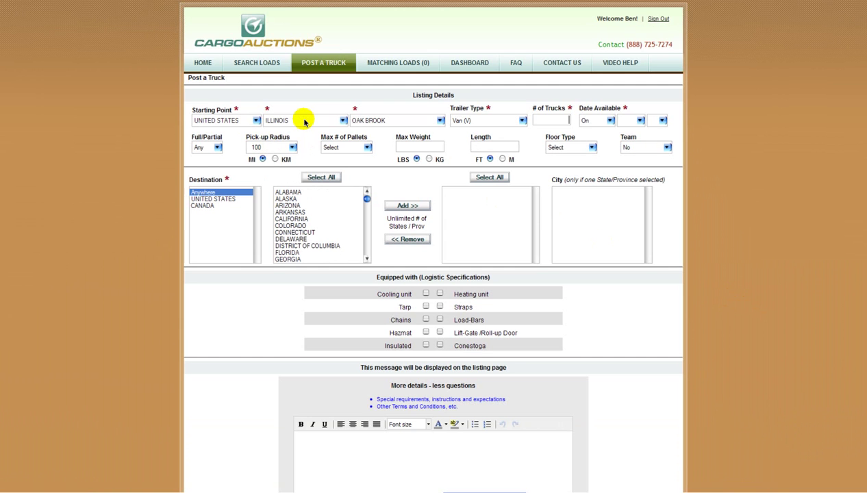
pyautogui.write('1')
pyautogui.press('Tab')
# Set the truck's available date to On SEP 17.
pyautogui.click(597, 121)
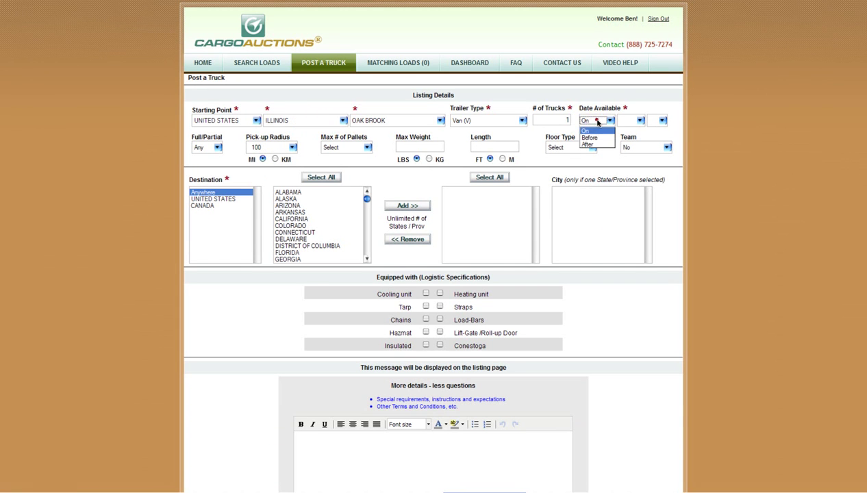
pyautogui.click(597, 121)
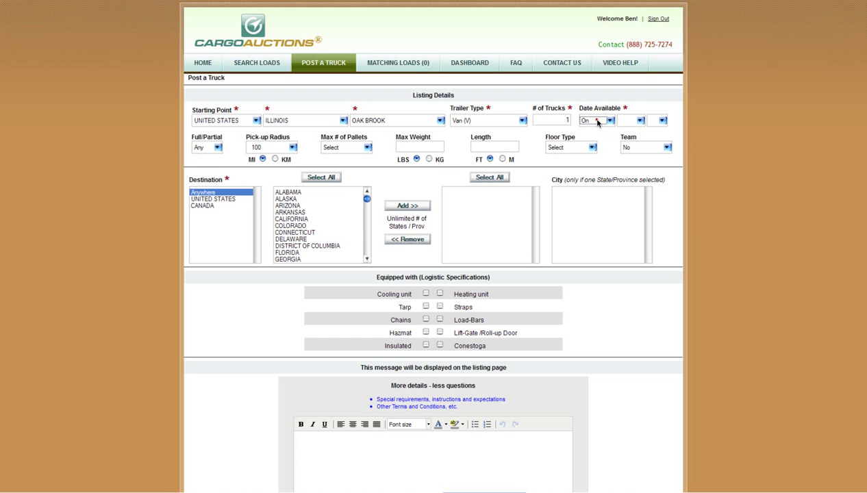
pyautogui.click(627, 122)
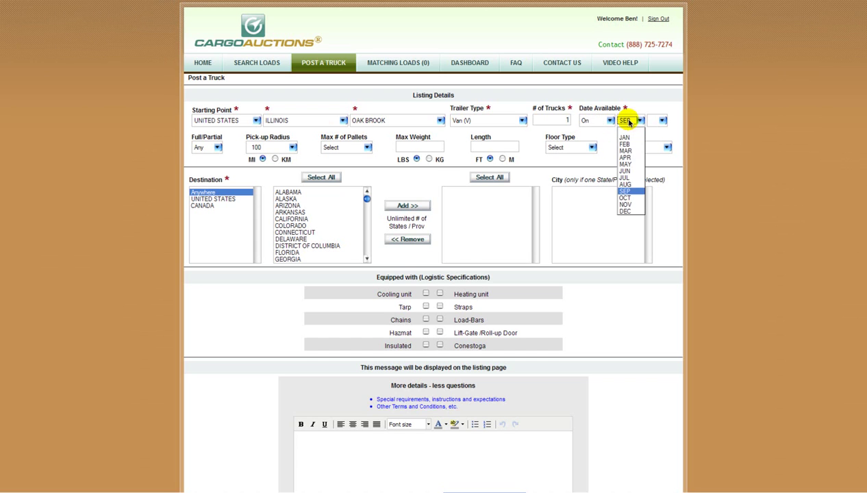
pyautogui.click(629, 121)
pyautogui.click(656, 122)
pyautogui.click(656, 122)
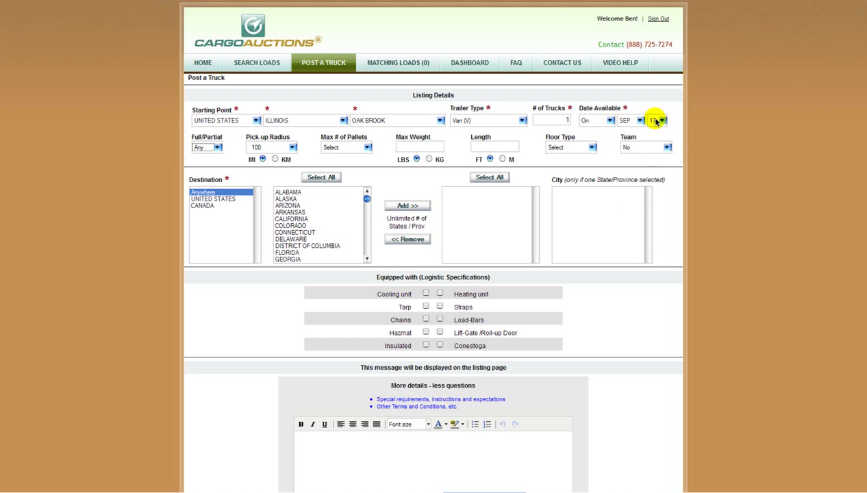
# Leave the load type at Any and the pick-up radius at 100 miles.
pyautogui.click(213, 148)
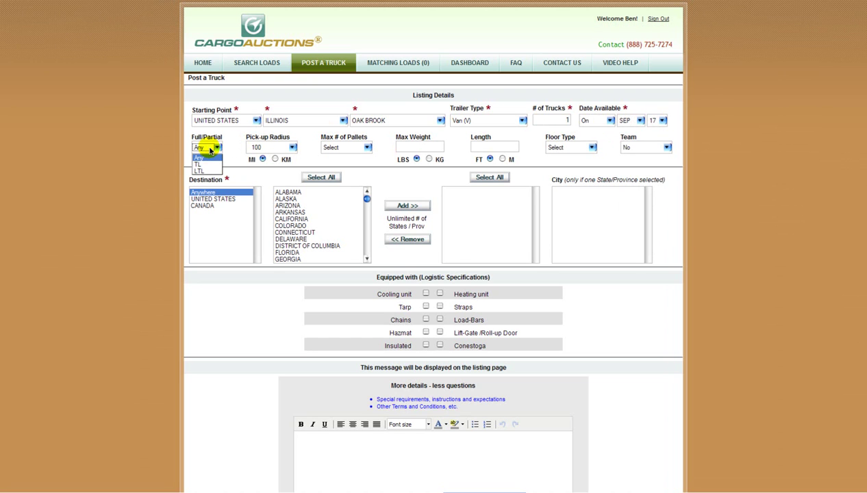
pyautogui.click(211, 151)
pyautogui.click(264, 148)
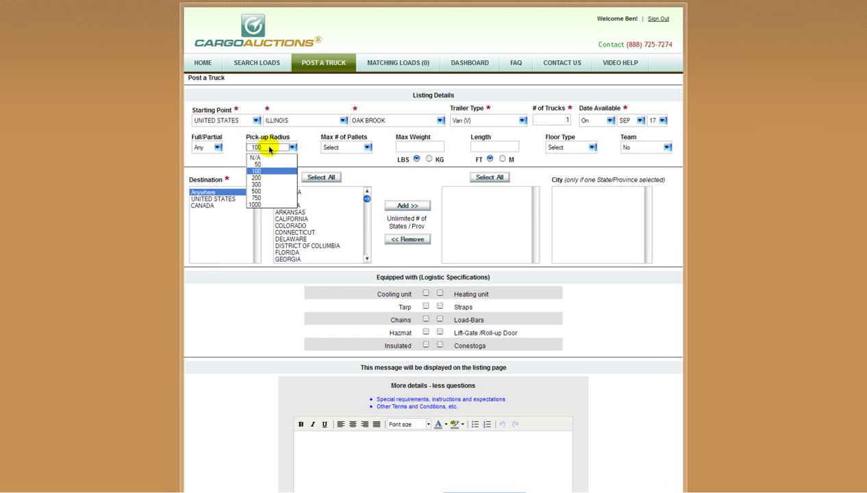
pyautogui.click(269, 149)
# Set the truck's capacity to 26 pallets maximum, 42000 lbs maximum weight and 53 ft length.
pyautogui.click(337, 148)
pyautogui.write('26')
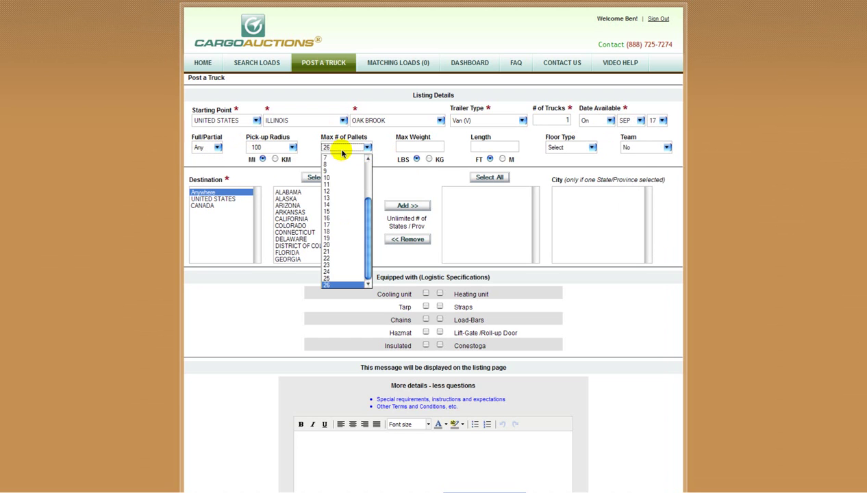
pyautogui.press('Tab')
pyautogui.write('42000')
pyautogui.press('Tab')
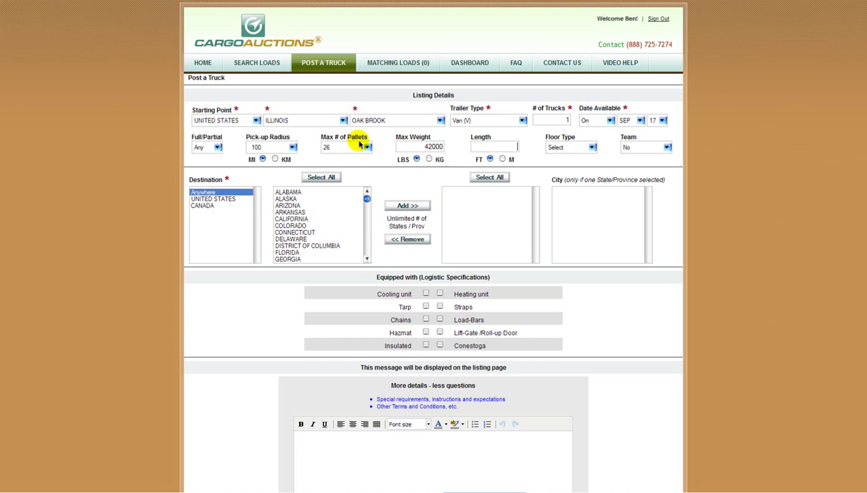
pyautogui.write('53')
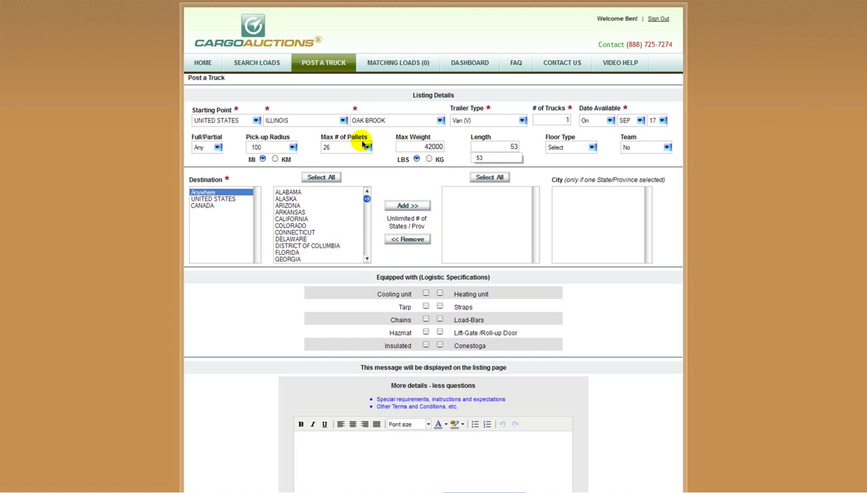
# Set the floor type to Wooden and leave the team option at No.
pyautogui.click(571, 148)
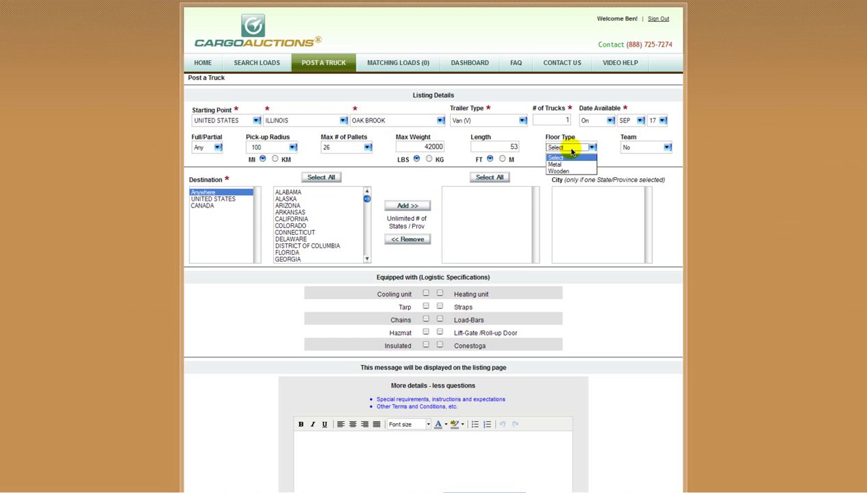
pyautogui.click(569, 171)
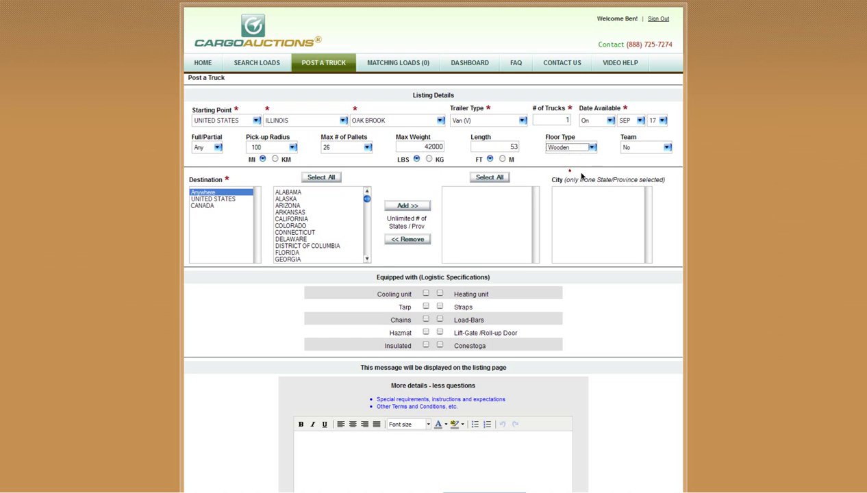
pyautogui.click(651, 149)
pyautogui.click(647, 147)
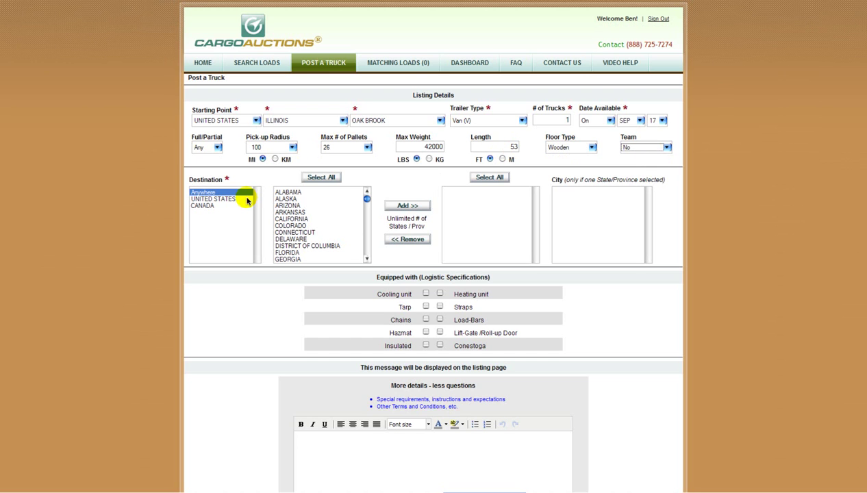
# Add all United States states as destinations and mark the truck as equipped with Load-Bars.
pyautogui.click(293, 192)
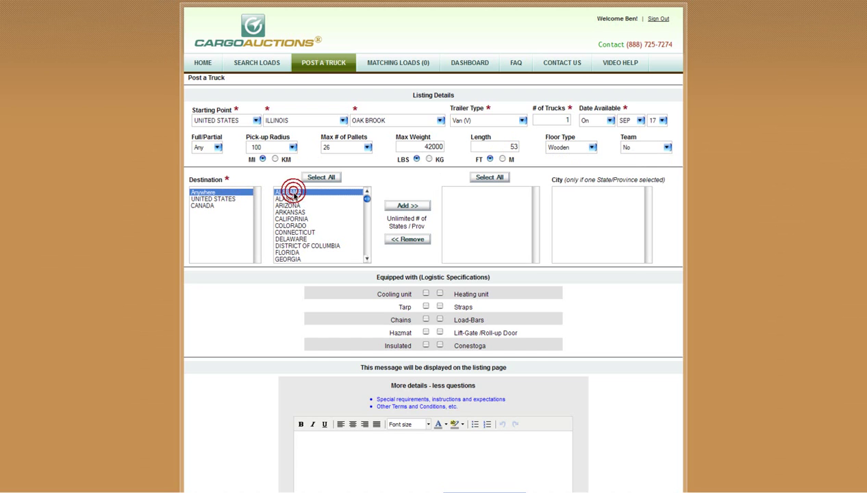
pyautogui.click(226, 198)
pyautogui.click(332, 178)
pyautogui.click(408, 206)
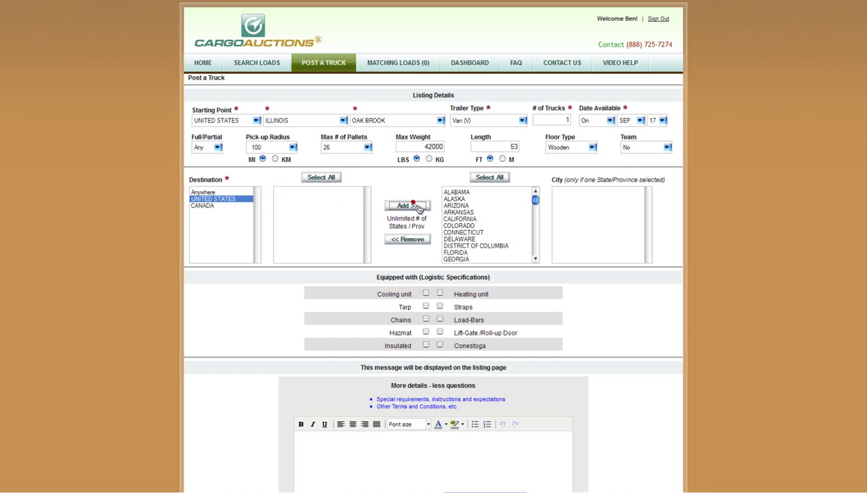
pyautogui.click(440, 319)
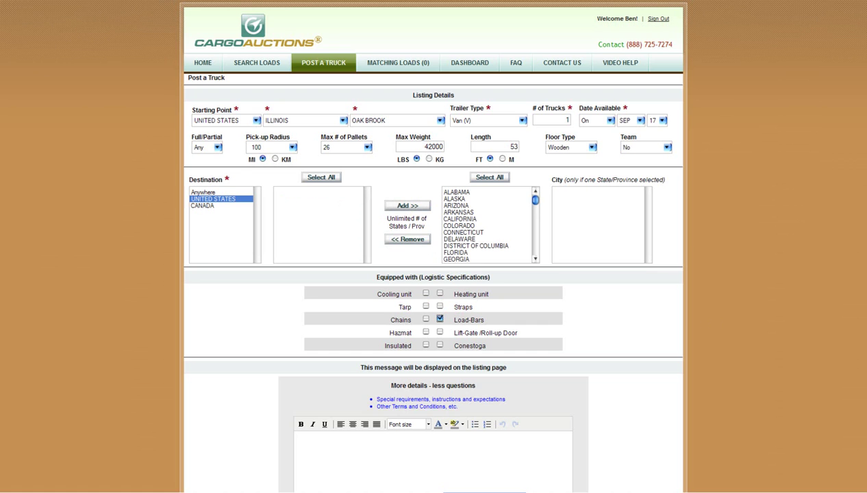
# Confirm the truck listing with the Load Matching Agent on and the listing start date blank.
pyautogui.scroll(-3, 727, 328)
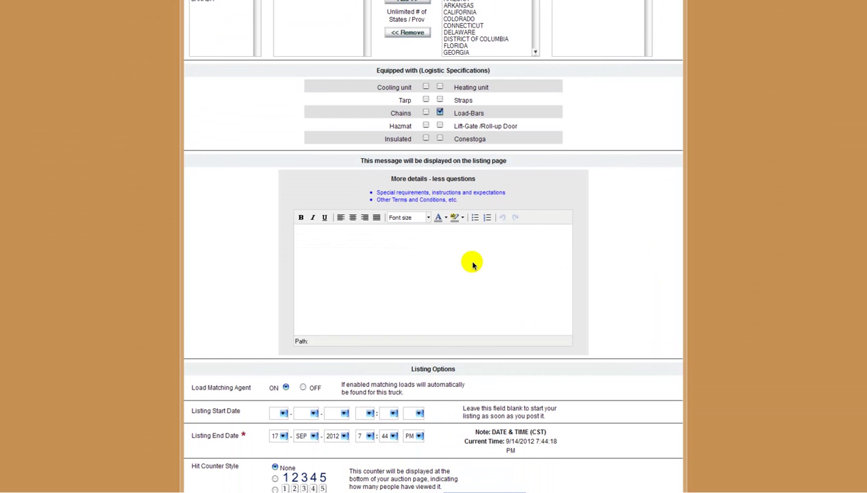
pyautogui.scroll(-3, 433, 246)
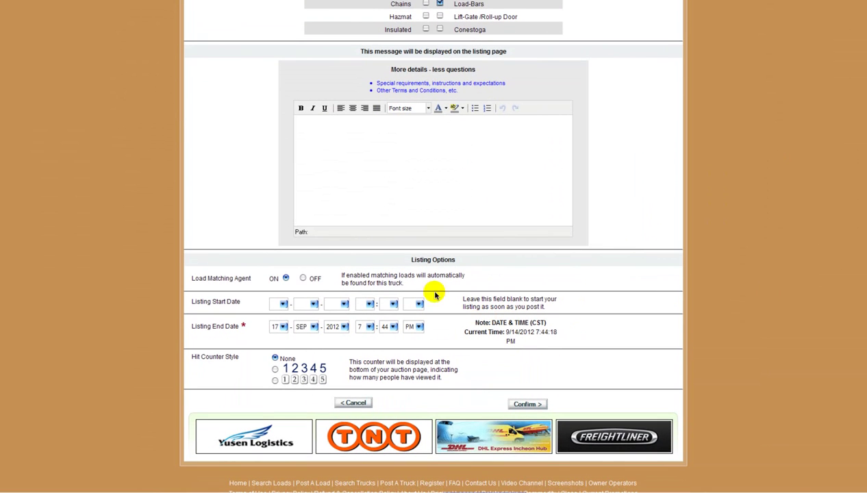
pyautogui.click(286, 279)
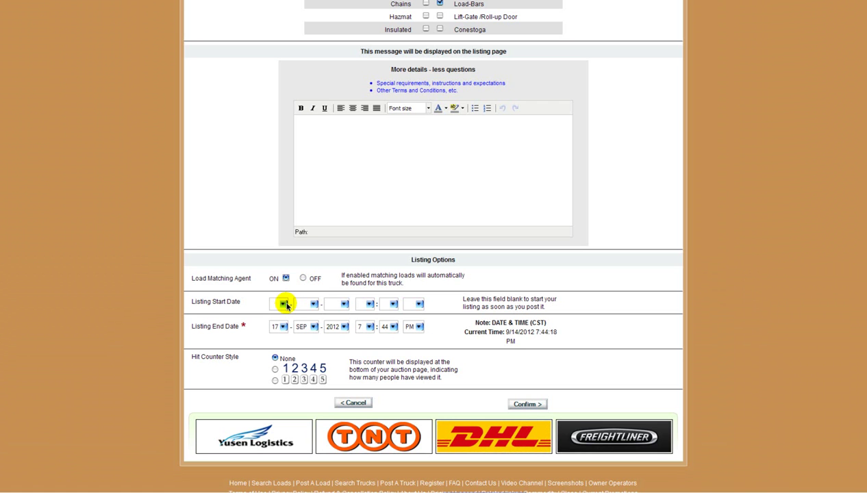
pyautogui.click(283, 304)
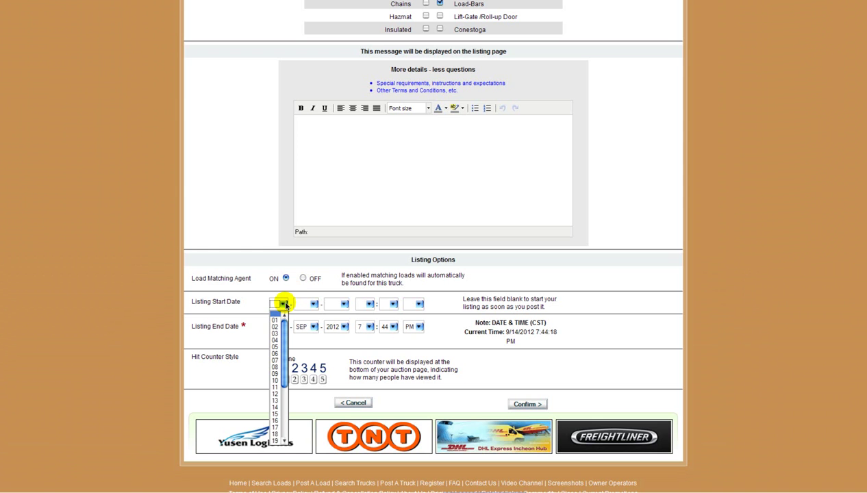
pyautogui.click(283, 305)
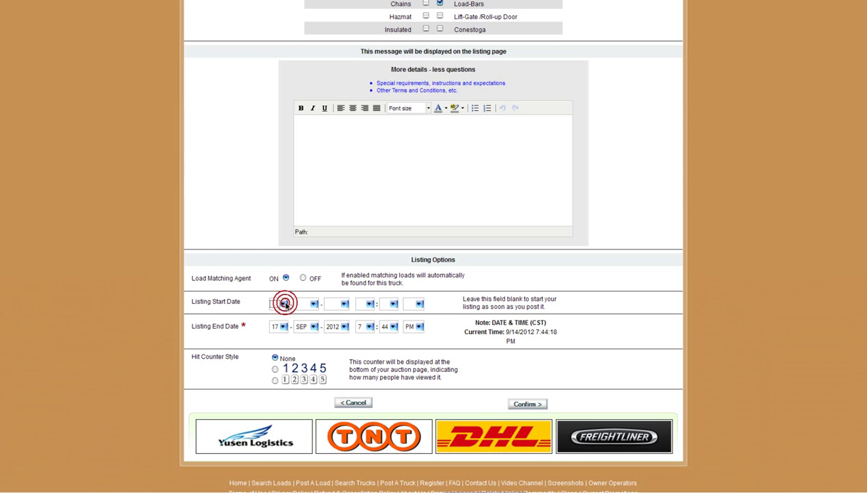
pyautogui.click(526, 404)
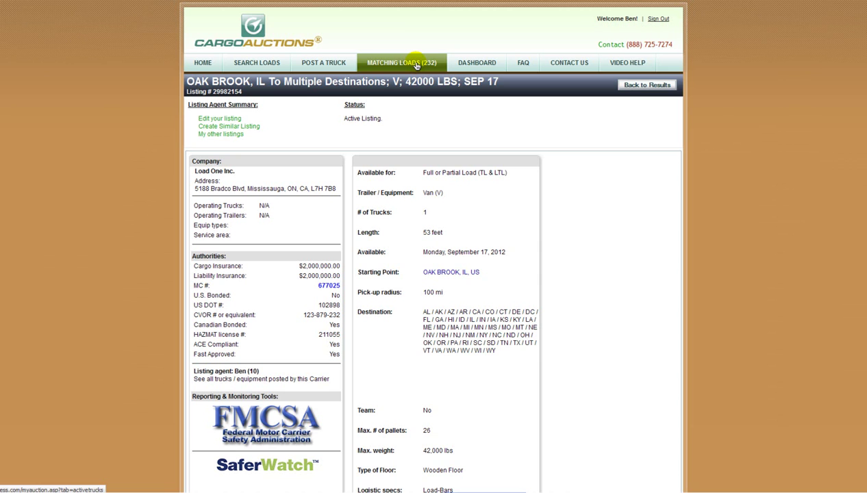
# Open the posted Oak Brook truck from the matching loads list for editing.
pyautogui.click(416, 64)
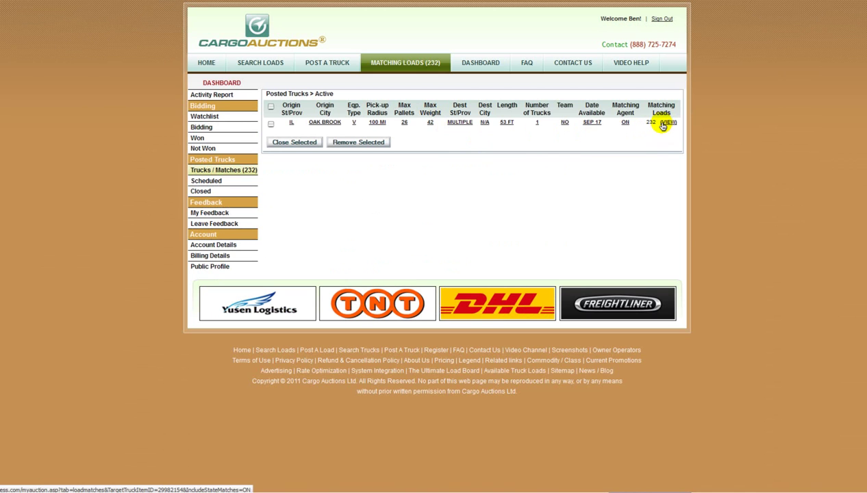
pyautogui.click(591, 122)
pyautogui.click(233, 120)
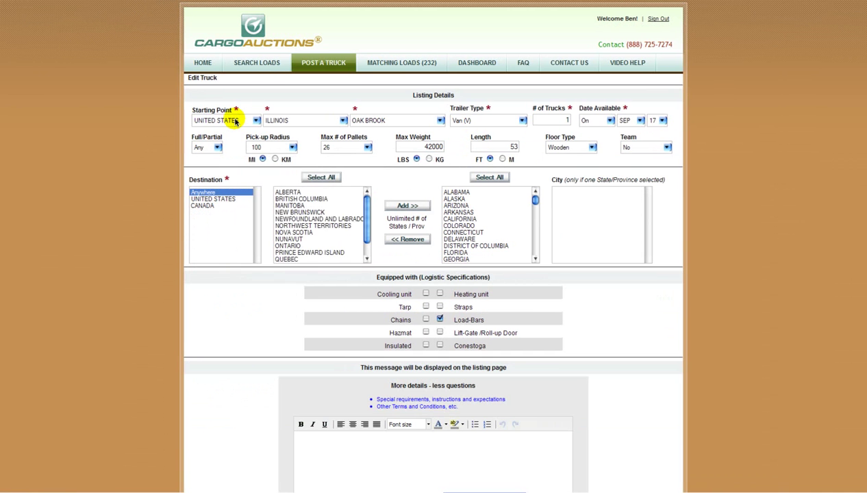
# Replace all of the truck's destination states with California only.
pyautogui.click(483, 181)
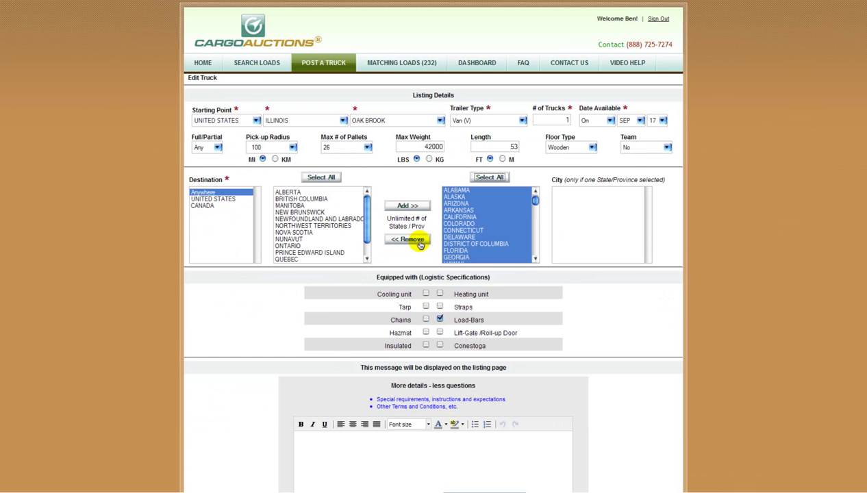
pyautogui.click(411, 240)
pyautogui.click(227, 192)
pyautogui.click(226, 199)
pyautogui.click(302, 219)
pyautogui.click(407, 205)
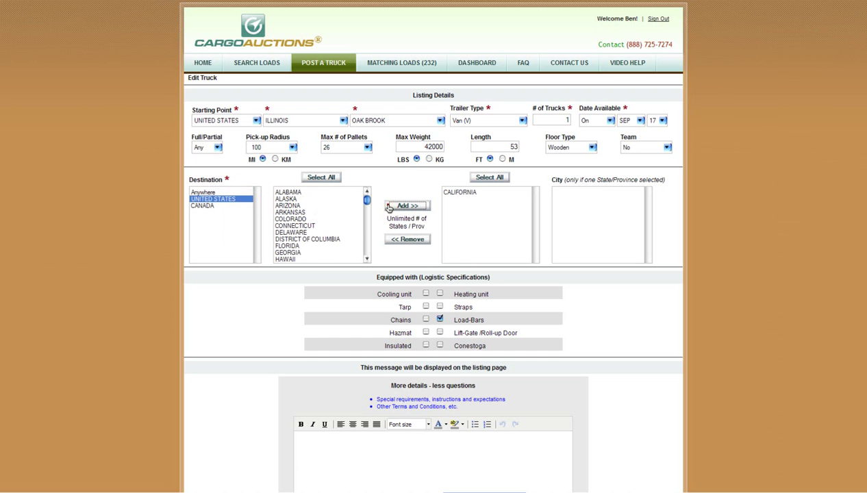
# Add Texas, Nevada and New Mexico to the truck's destination states.
pyautogui.click(295, 226)
pyautogui.write('tex')
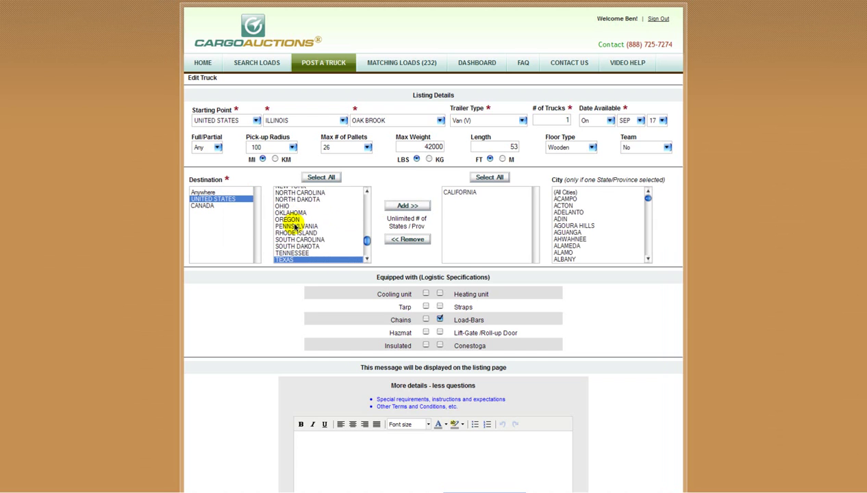
pyautogui.click(410, 206)
pyautogui.click(322, 228)
pyautogui.write('nev')
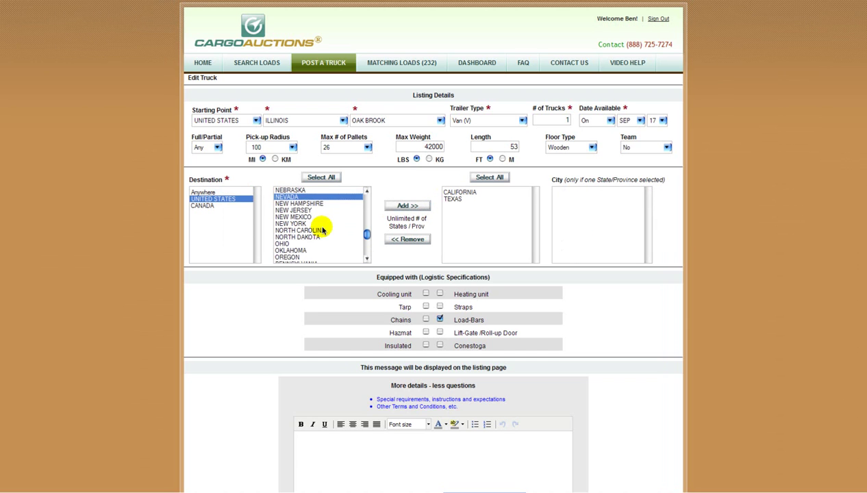
pyautogui.click(410, 206)
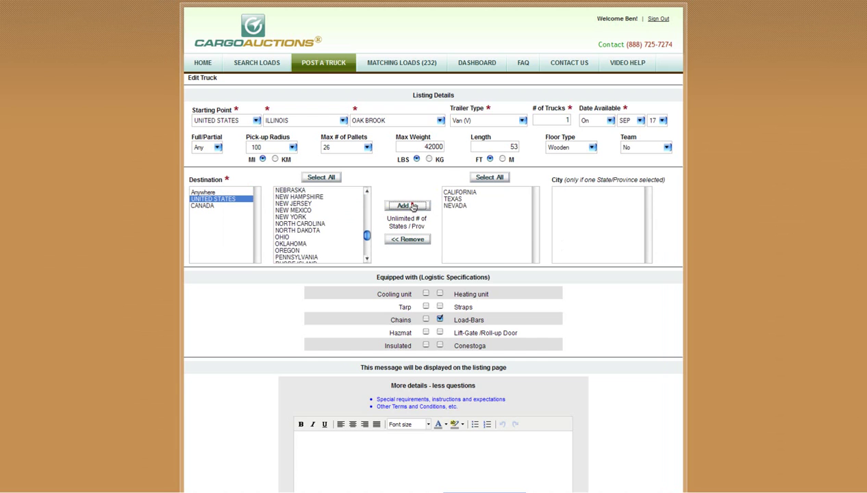
pyautogui.click(302, 221)
pyautogui.write('new m')
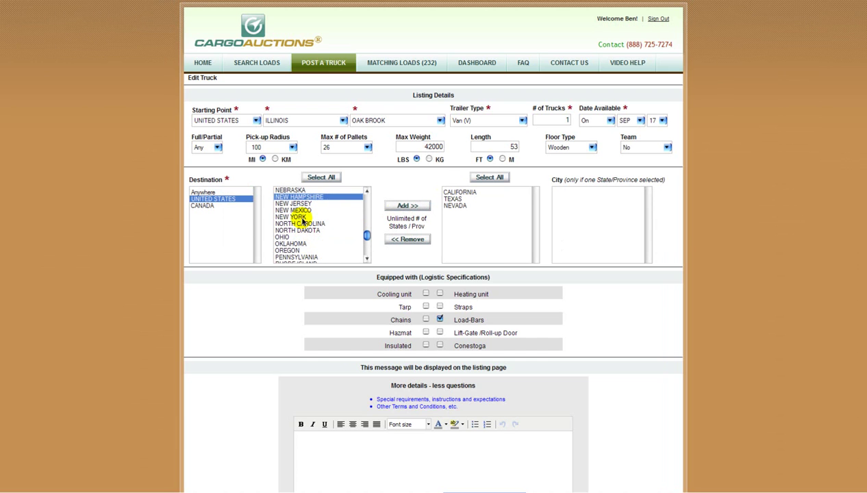
pyautogui.click(408, 205)
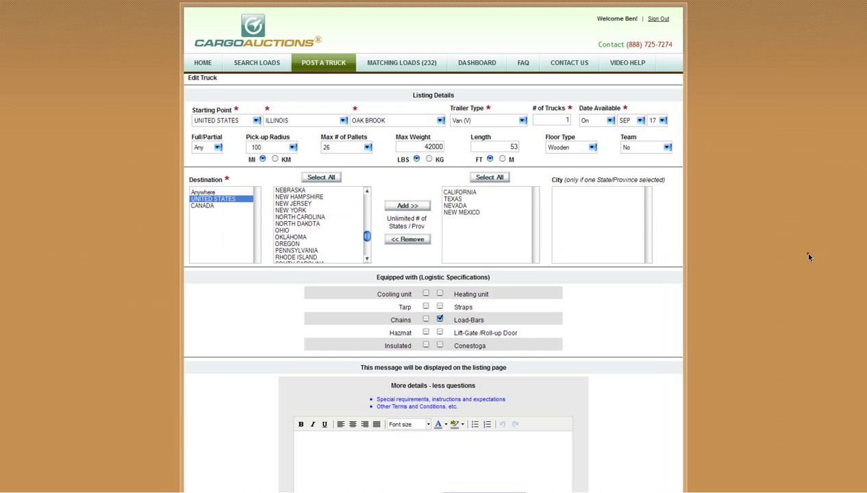
pyautogui.scroll(-5, 806, 258)
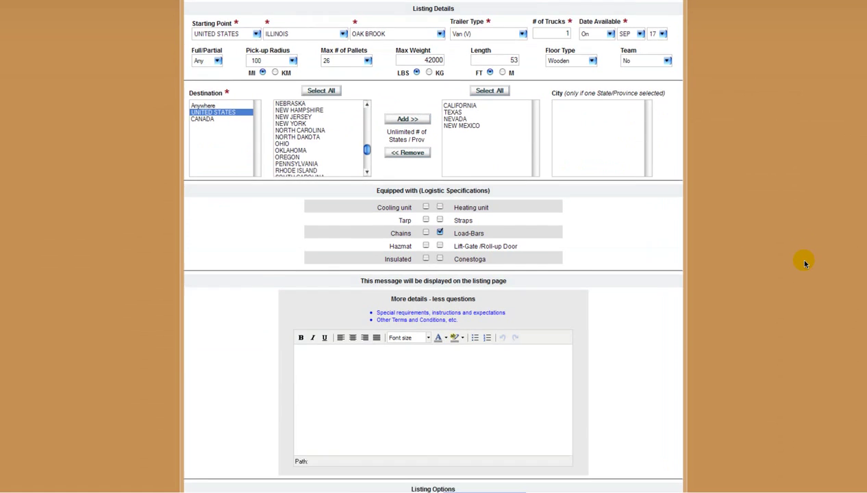
# Save the edited Oak Brook truck listing and view its matching loads.
pyautogui.click(581, 358)
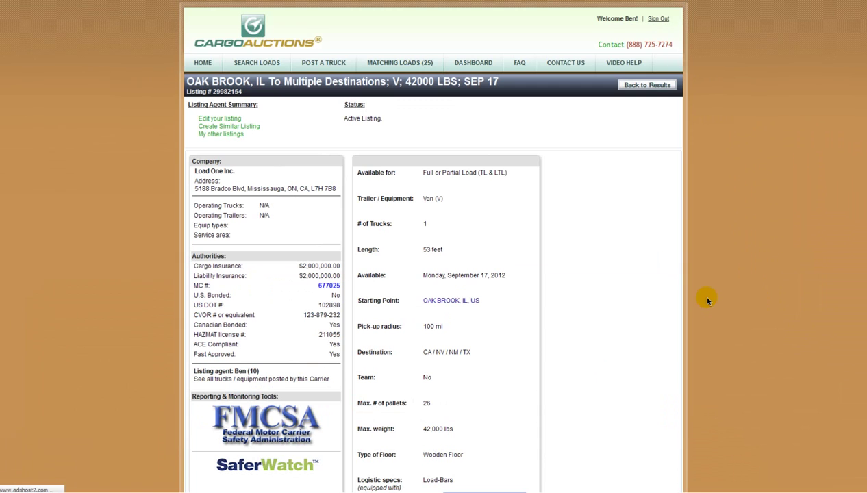
pyautogui.click(421, 67)
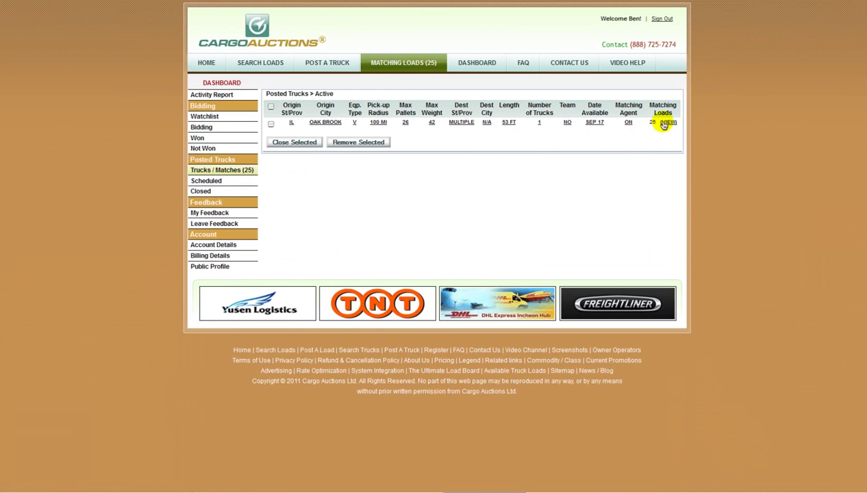
pyautogui.click(662, 124)
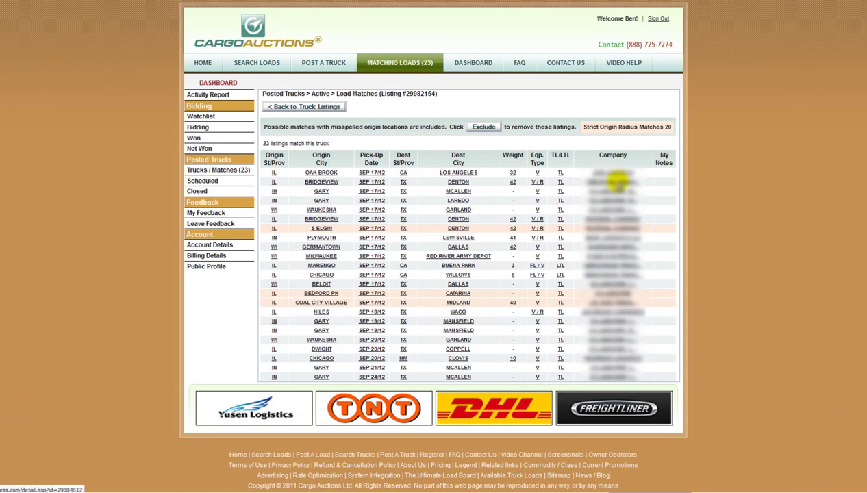
# Check the dispatch phone contact on the Bridgeview to Denton load's details, then return to the matching loads list.
pyautogui.click(464, 183)
pyautogui.click(463, 182)
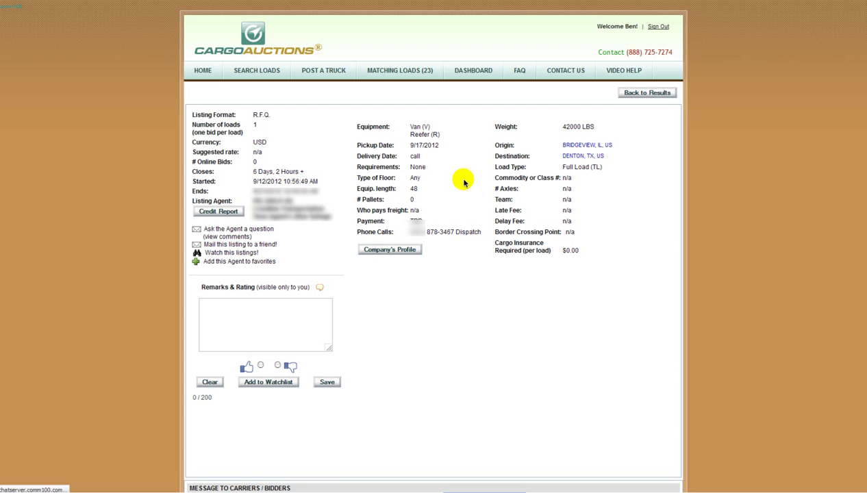
pyautogui.moveTo(455, 225); pyautogui.dragTo(411, 224)
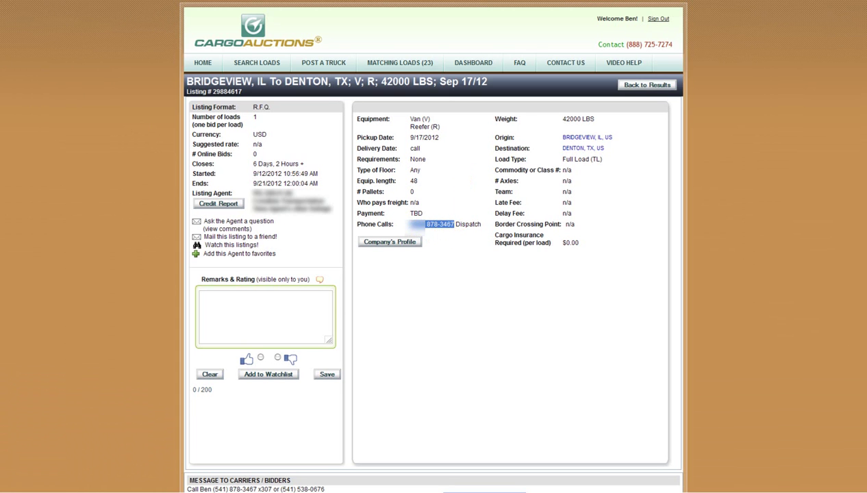
pyautogui.hotkey('alt', 'Left')
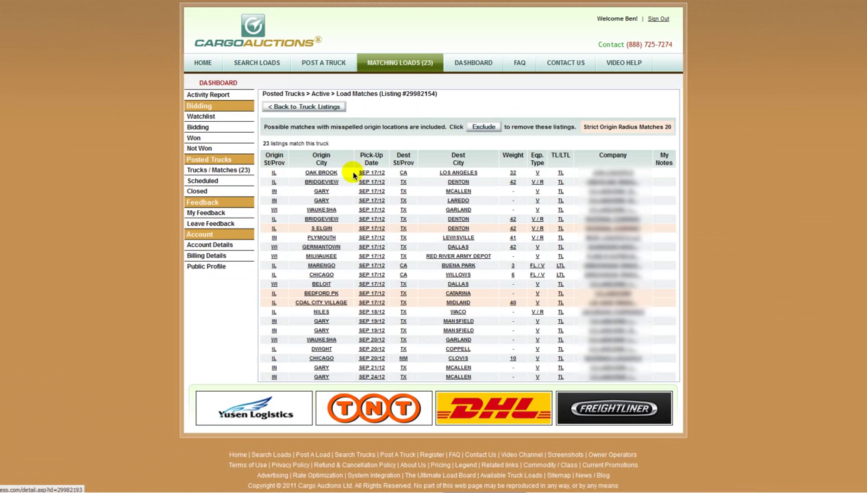
# Place a $4000 bid on the Oak Brook to Los Angeles load, with the option to attach required documents selected.
pyautogui.click(466, 174)
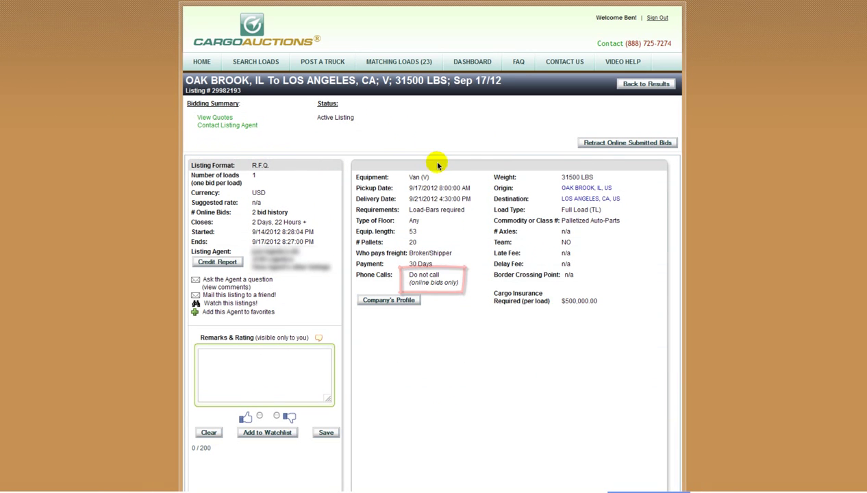
pyautogui.scroll(-5, 432, 247)
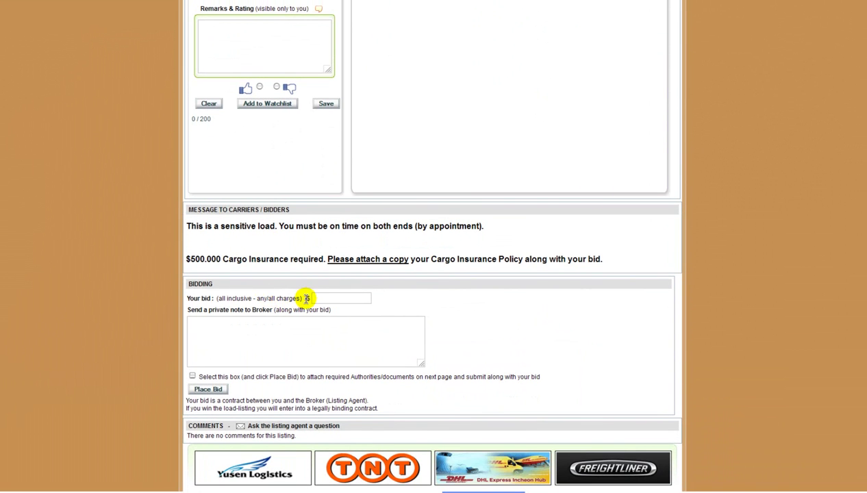
pyautogui.click(349, 299)
pyautogui.click(349, 306)
pyautogui.click(192, 376)
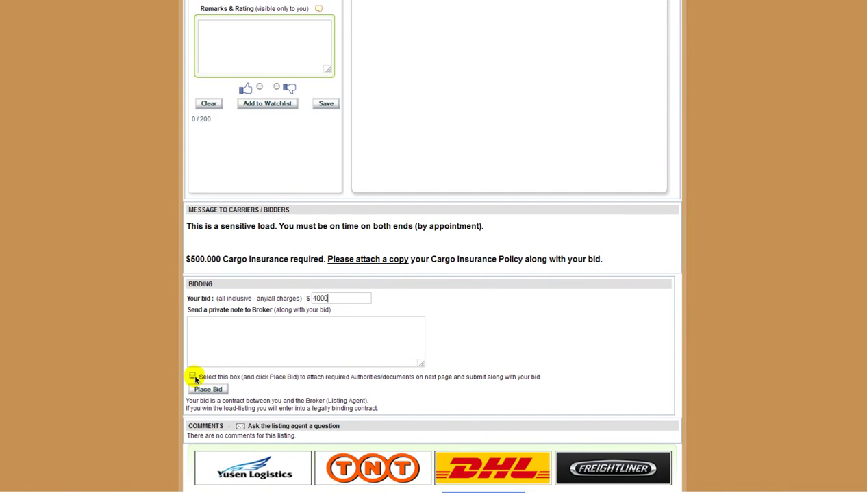
pyautogui.click(214, 389)
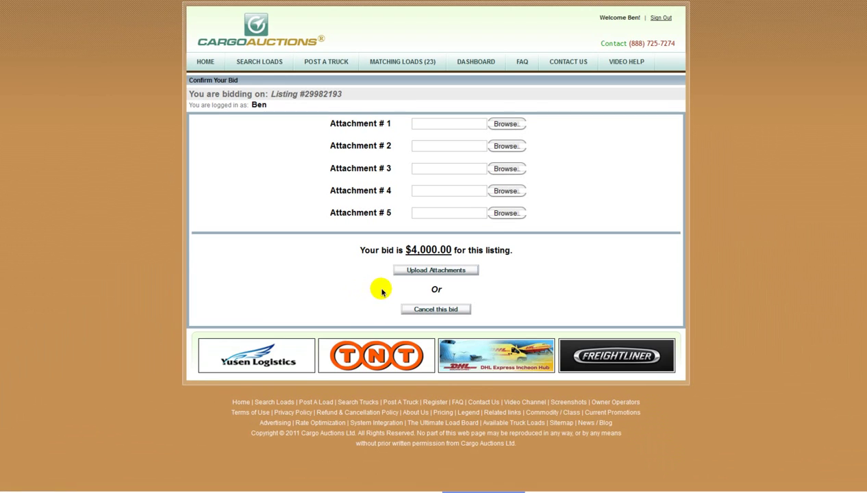
# Upload Cargo Insurance Policy.doc as the bid's first attachment and confirm the bid.
pyautogui.click(506, 123)
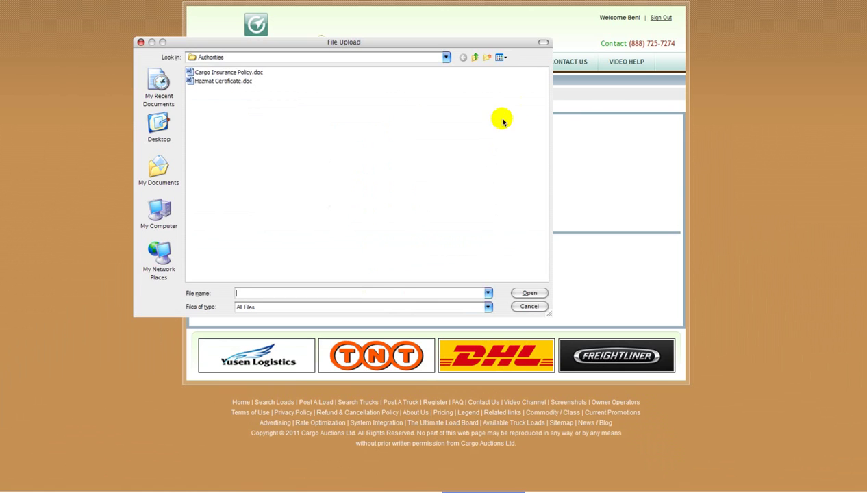
pyautogui.doubleClick(233, 74)
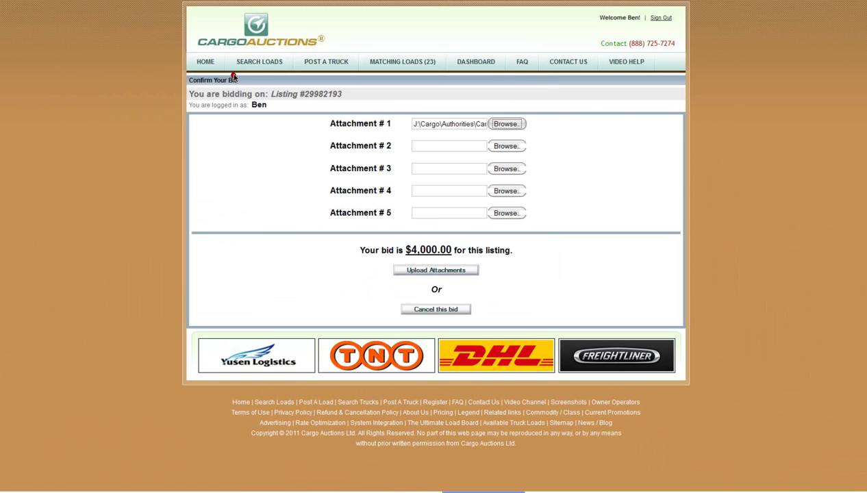
pyautogui.click(433, 270)
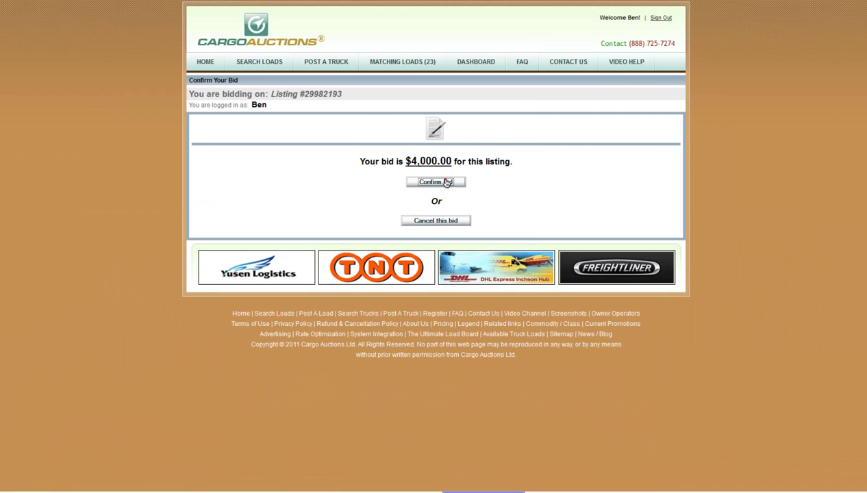
pyautogui.click(445, 182)
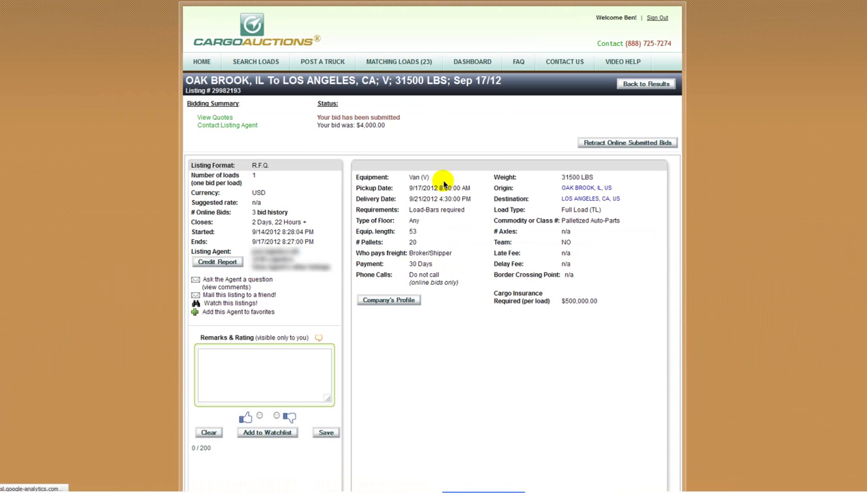